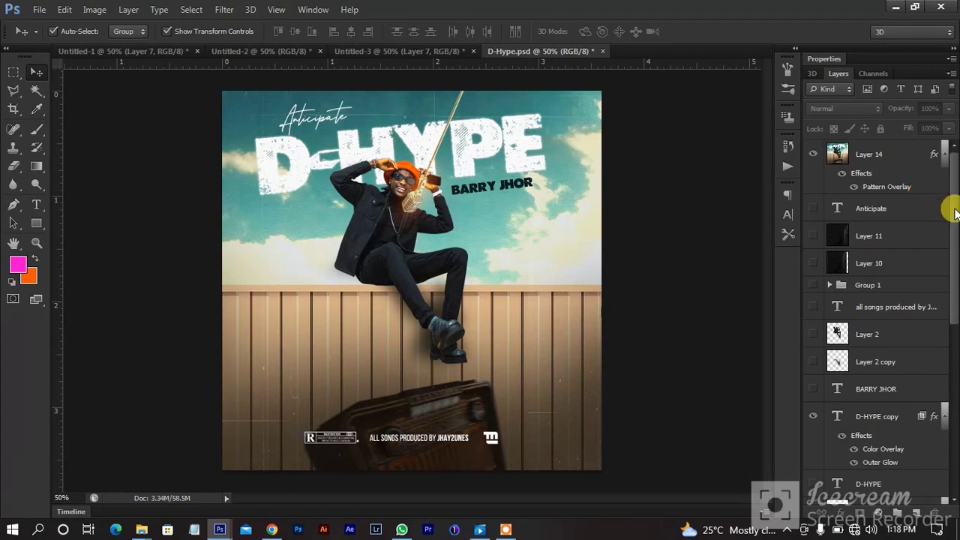
# Hide Layer 14 and D-HYPE copy, show Group 1 copy's sky-and-desert background, and select it.
pyautogui.moveTo(955, 214); pyautogui.dragTo(928, 173)
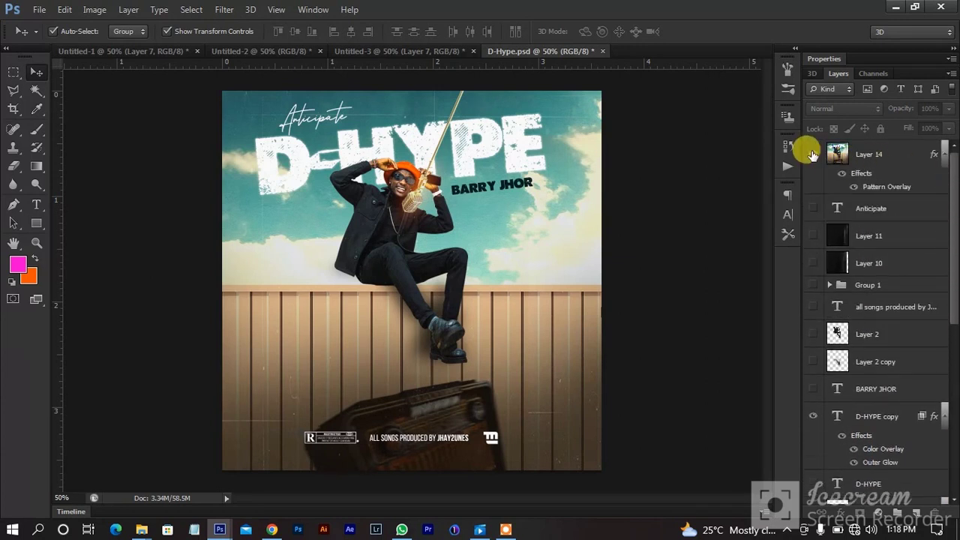
pyautogui.click(812, 155)
pyautogui.moveTo(947, 250); pyautogui.dragTo(954, 462)
pyautogui.click(813, 447)
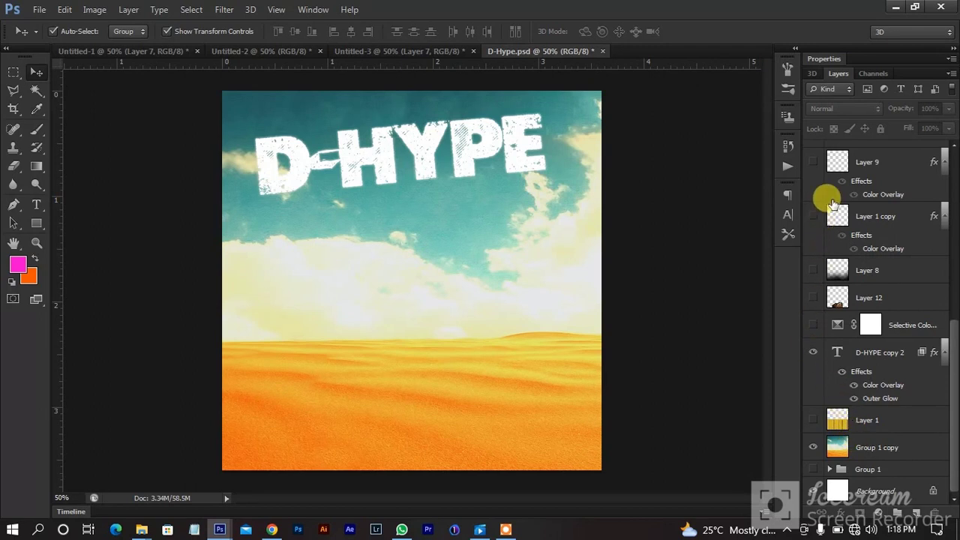
pyautogui.scroll(3, 829, 214)
pyautogui.click(813, 175)
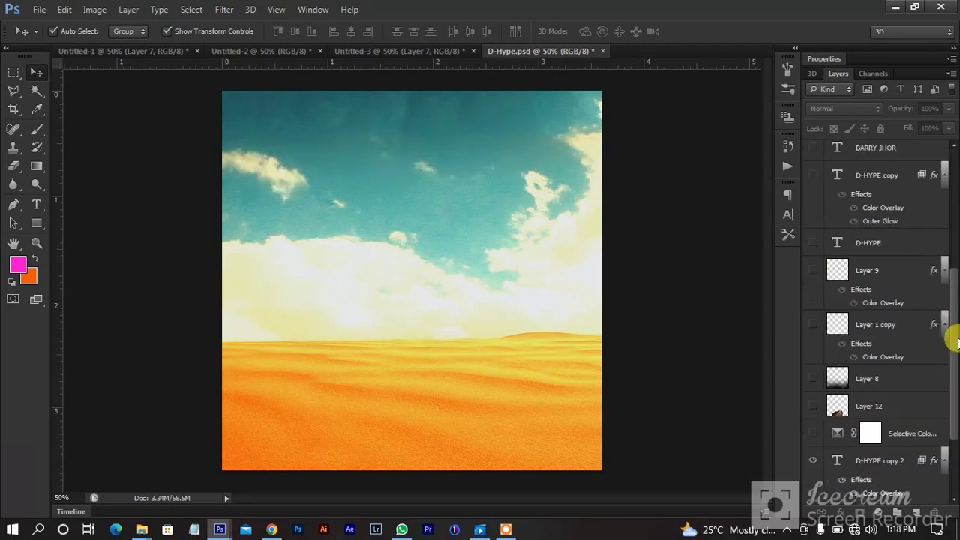
pyautogui.moveTo(949, 337); pyautogui.dragTo(956, 426)
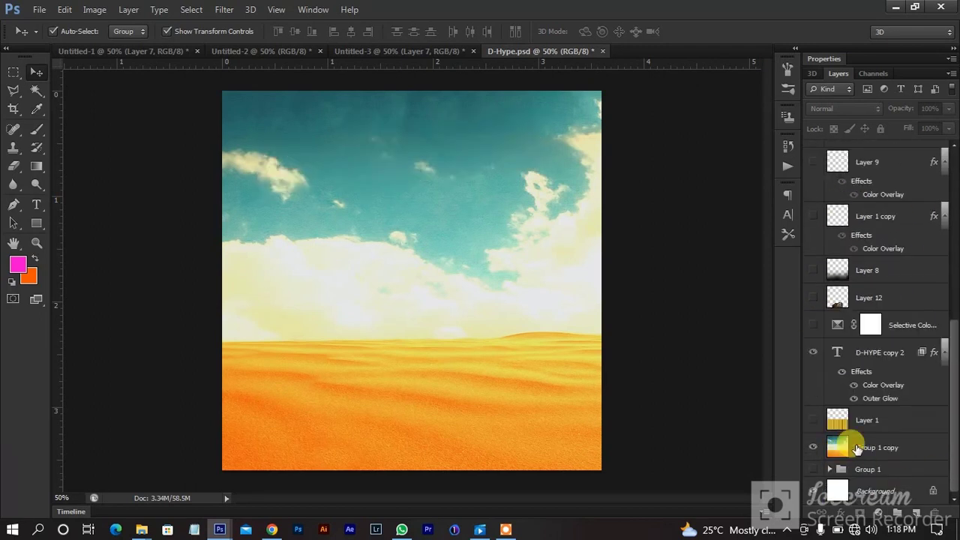
pyautogui.click(858, 449)
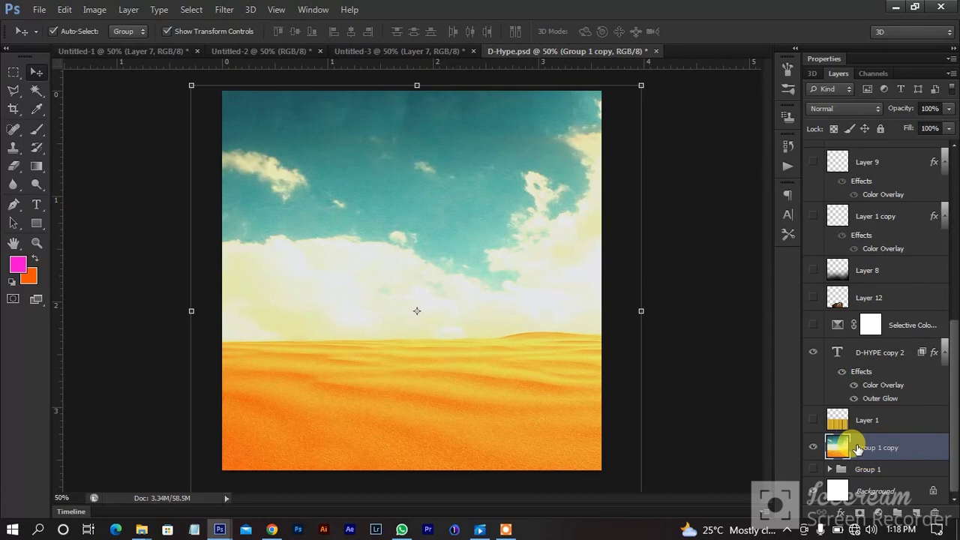
# Show Layer 1's wooden fence and enable the Selective Color layer tinting it peach, checking its Yellows.
pyautogui.click(814, 420)
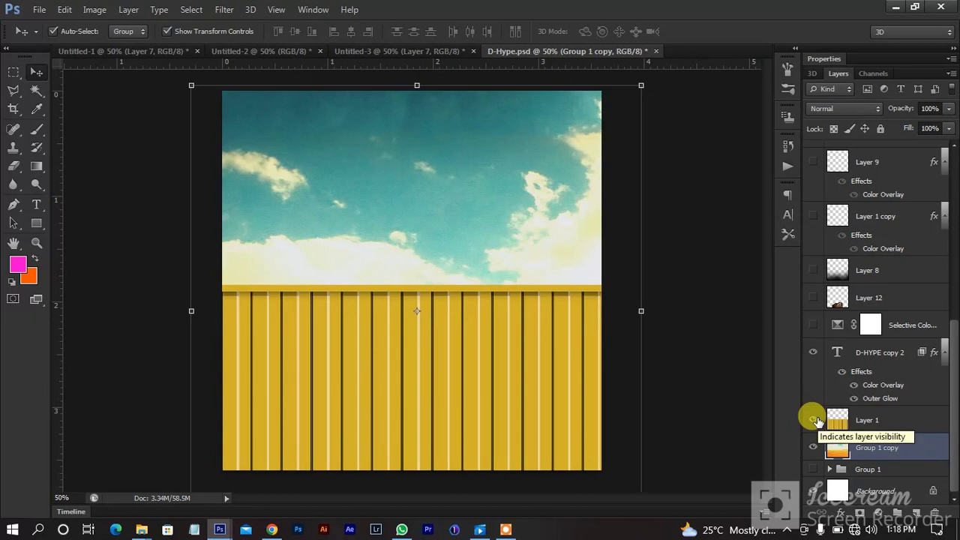
pyautogui.click(814, 324)
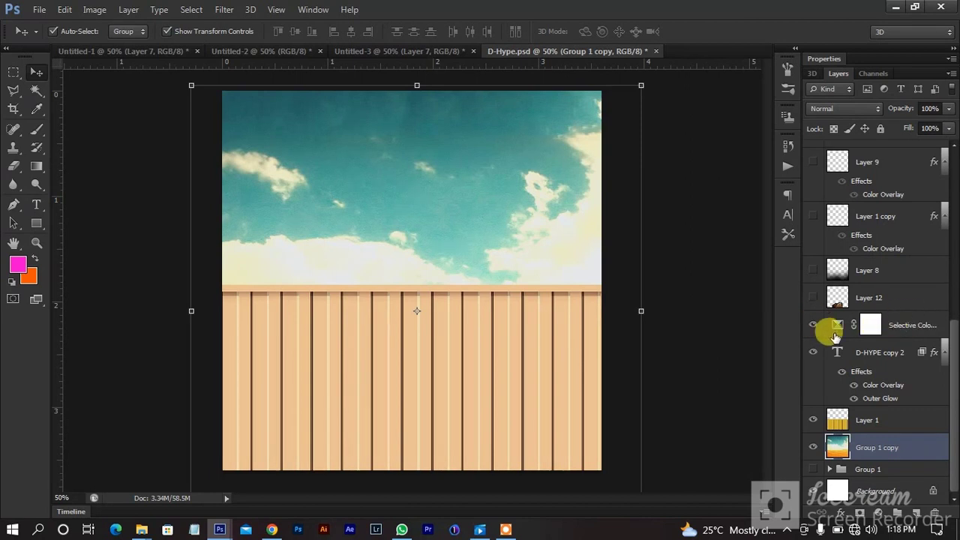
pyautogui.doubleClick(835, 327)
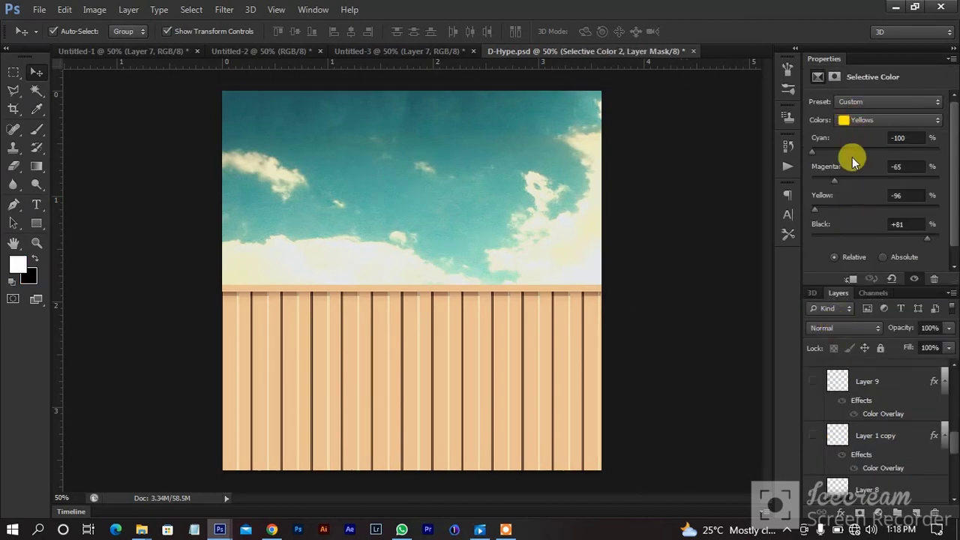
pyautogui.doubleClick(818, 56)
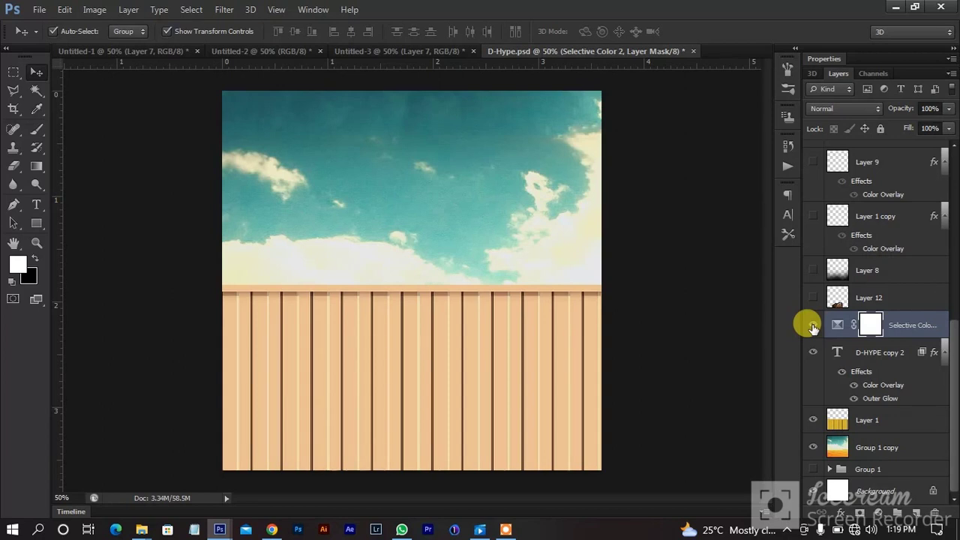
# Show the vintage radio, the fence-darkening shadow and the parental advisory label, briefly toggling the D-HYPE text.
pyautogui.click(813, 298)
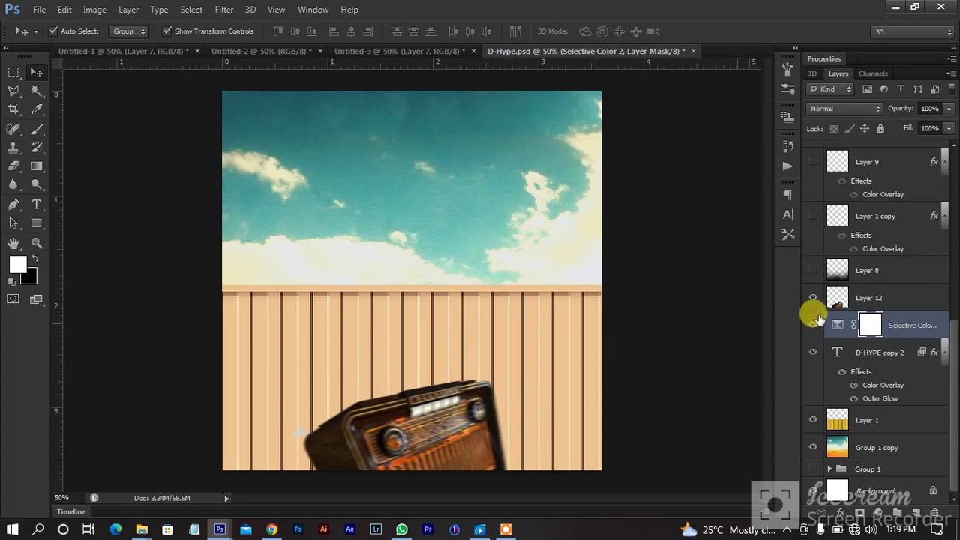
pyautogui.click(814, 269)
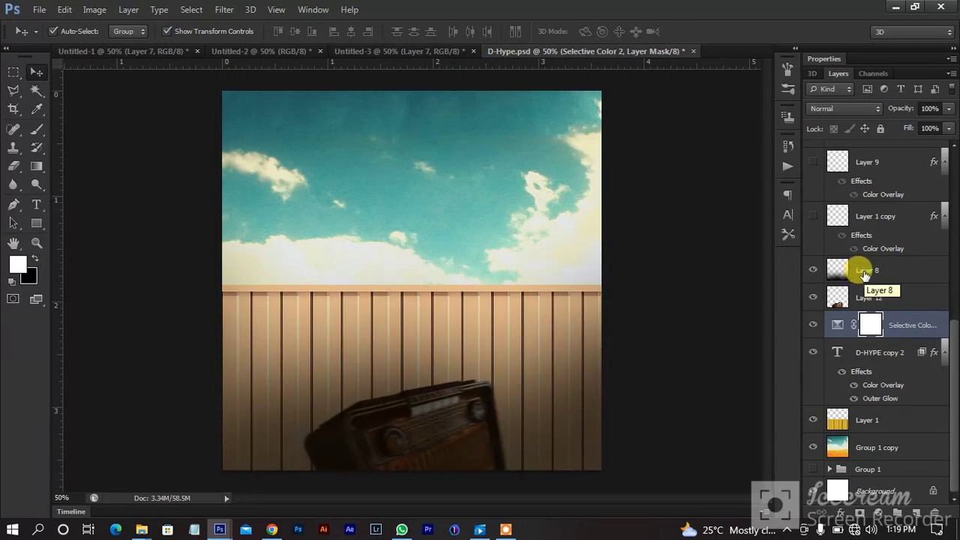
pyautogui.scroll(1, 859, 273)
pyautogui.scroll(1, 855, 323)
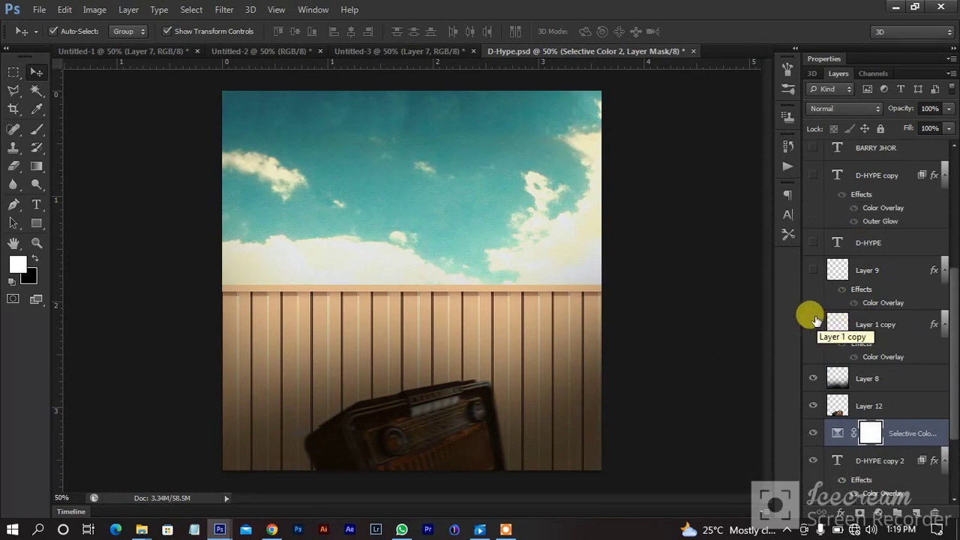
pyautogui.click(811, 270)
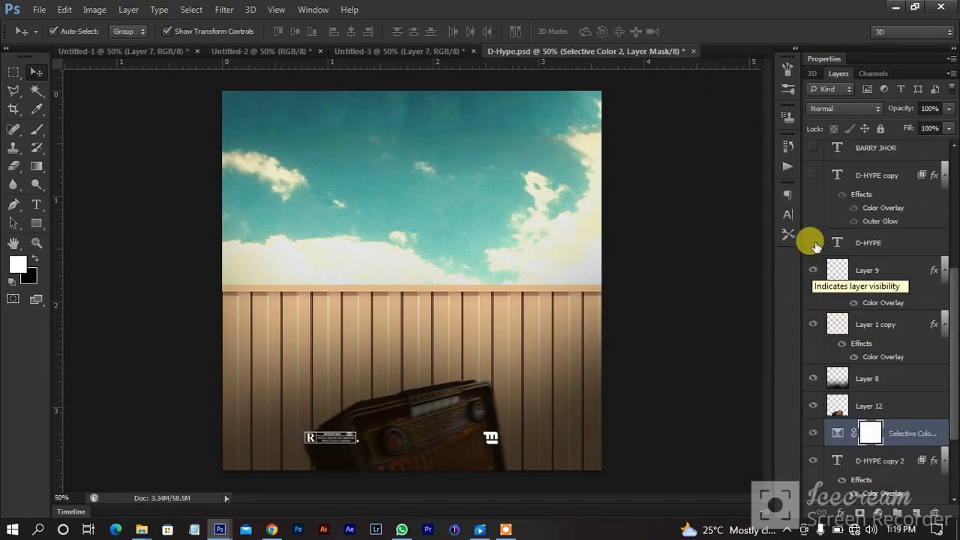
pyautogui.click(814, 242)
pyautogui.click(815, 243)
pyautogui.scroll(1, 810, 239)
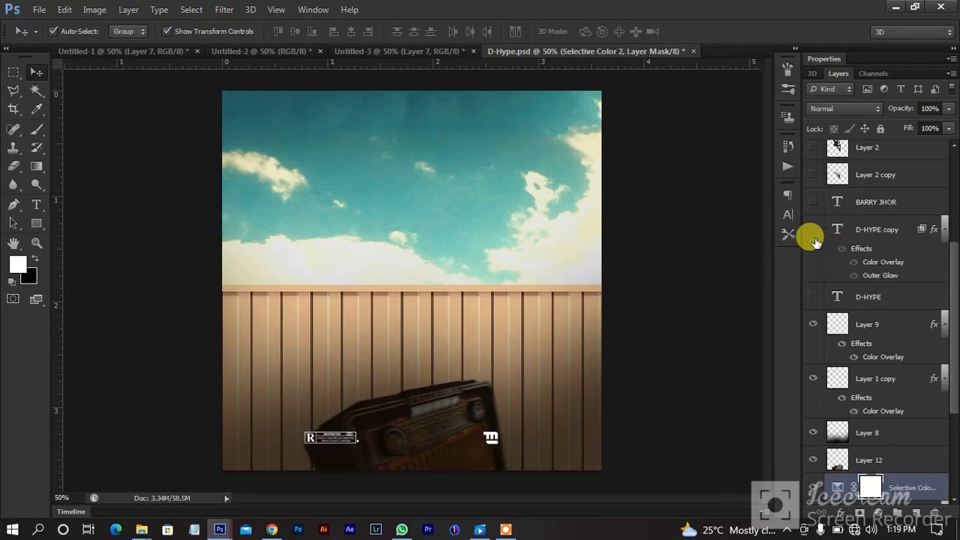
pyautogui.click(814, 229)
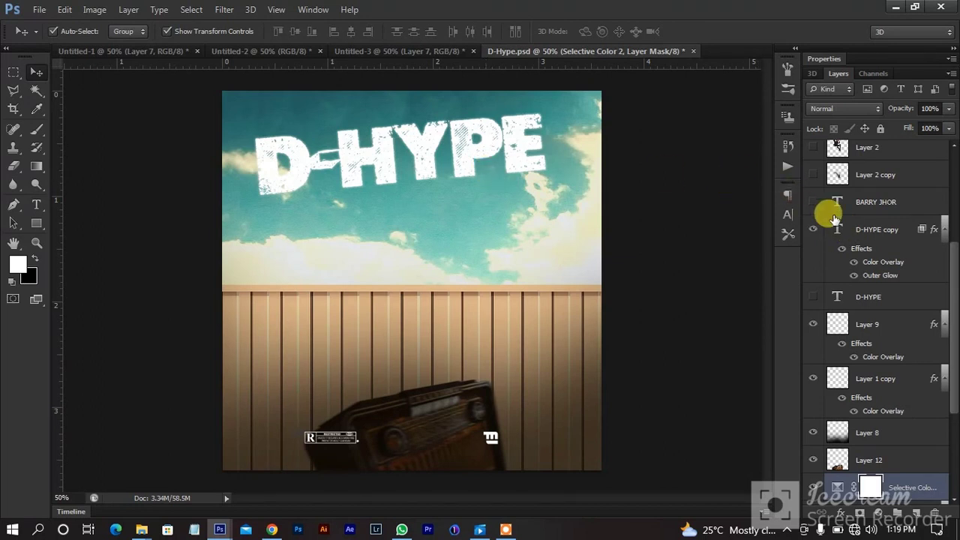
pyautogui.click(814, 227)
pyautogui.click(813, 227)
pyautogui.scroll(2, 865, 222)
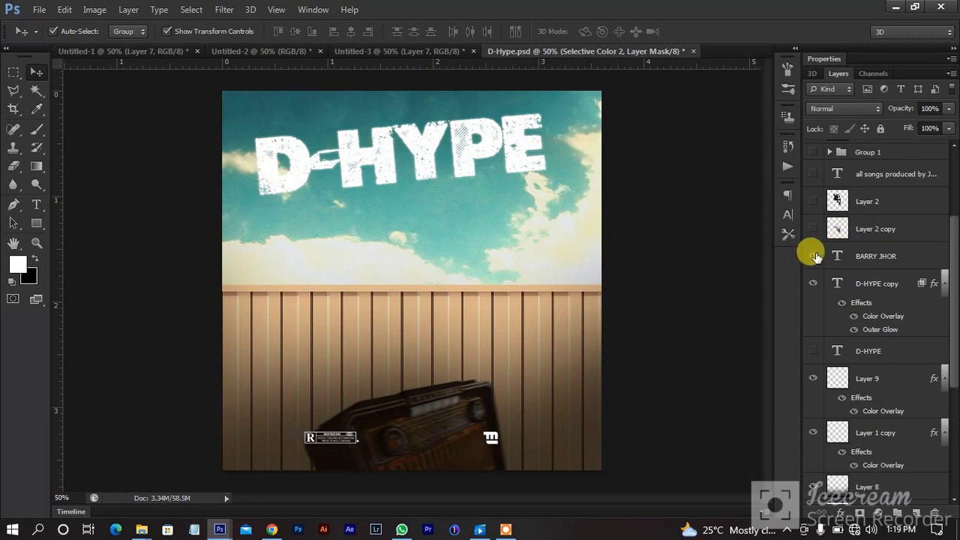
pyautogui.click(814, 256)
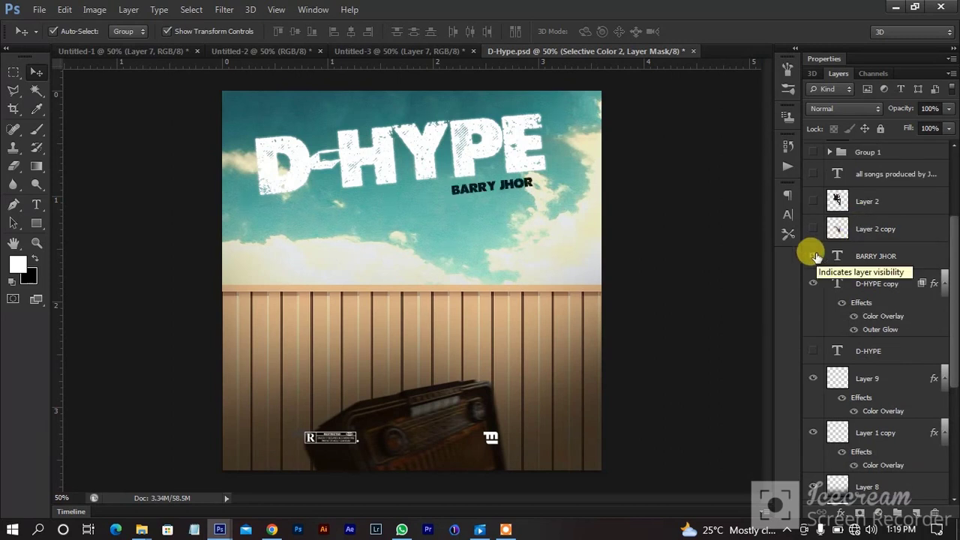
pyautogui.click(814, 201)
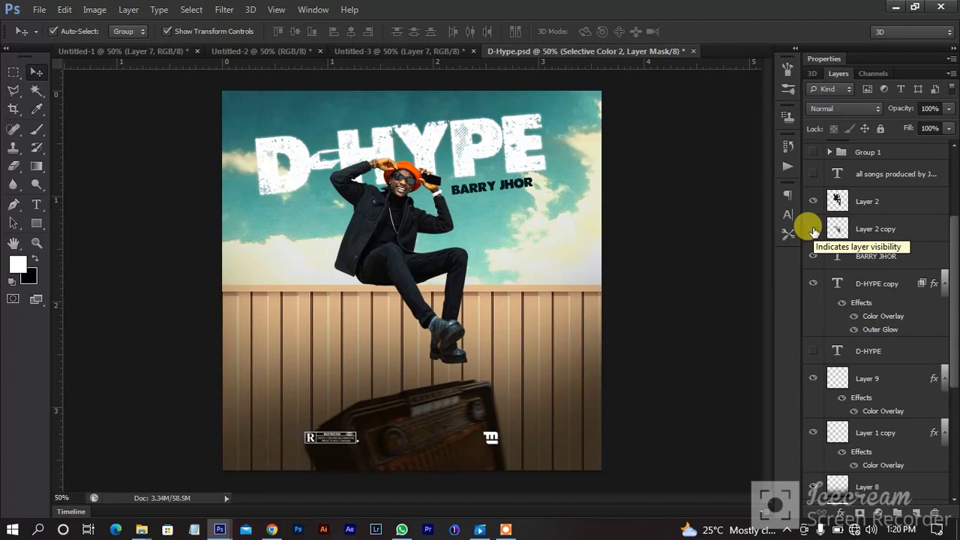
# Show Layer 2 copy's darker leg shading and the 'all songs produced by' credit line.
pyautogui.click(814, 229)
pyautogui.click(814, 229)
pyautogui.click(813, 229)
pyautogui.scroll(2, 877, 226)
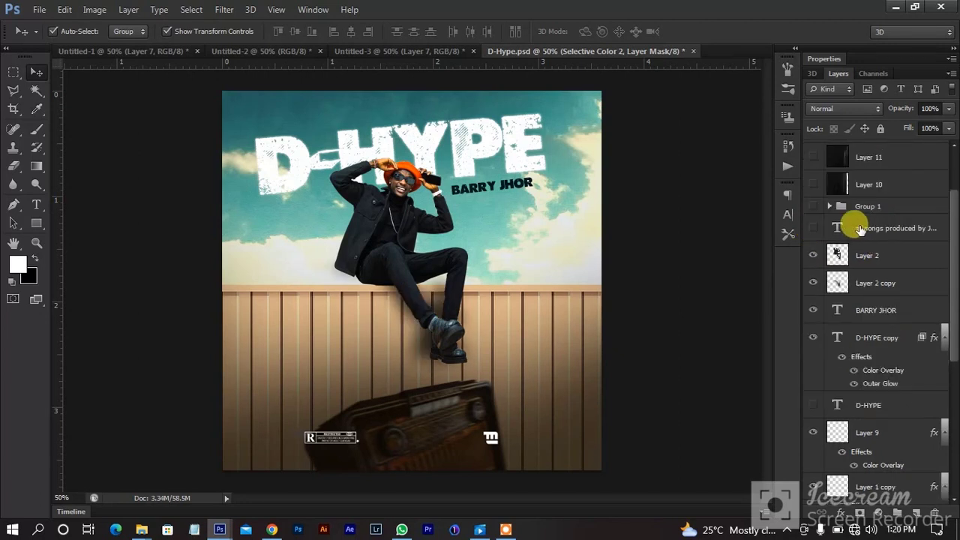
pyautogui.click(814, 227)
# Try Layer 10's texture, then use Layer 11's faint grunge overlay and show the Anticipate script.
pyautogui.scroll(2, 814, 225)
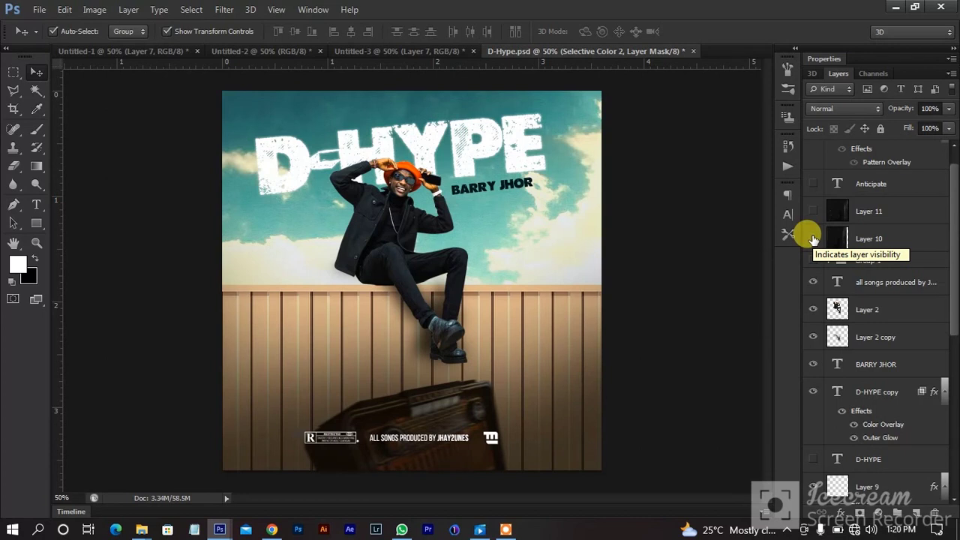
pyautogui.click(814, 238)
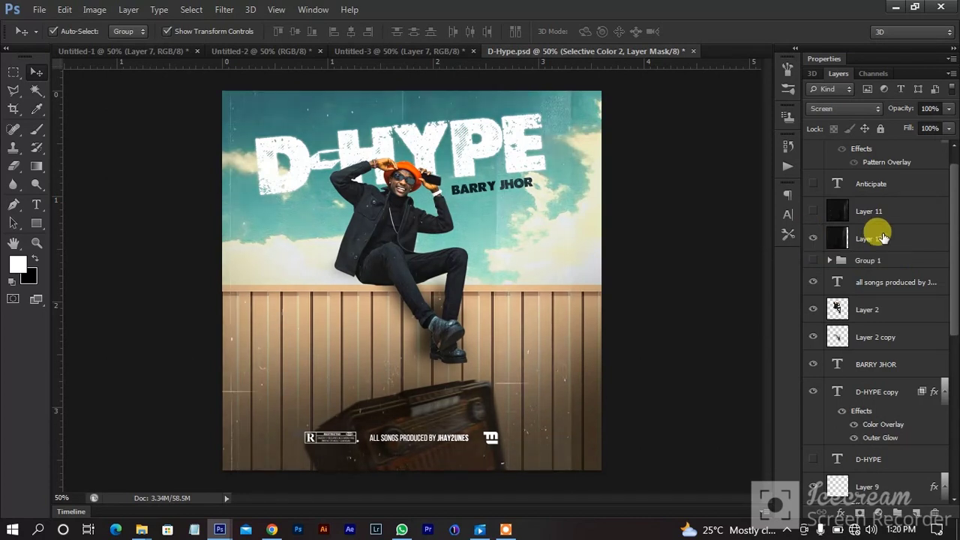
pyautogui.click(863, 237)
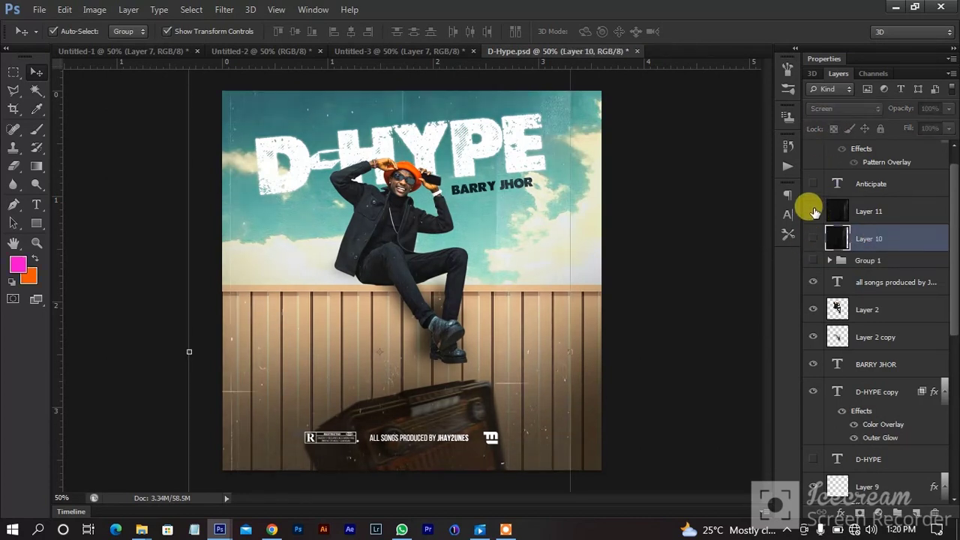
pyautogui.click(814, 238)
pyautogui.click(814, 212)
pyautogui.click(855, 211)
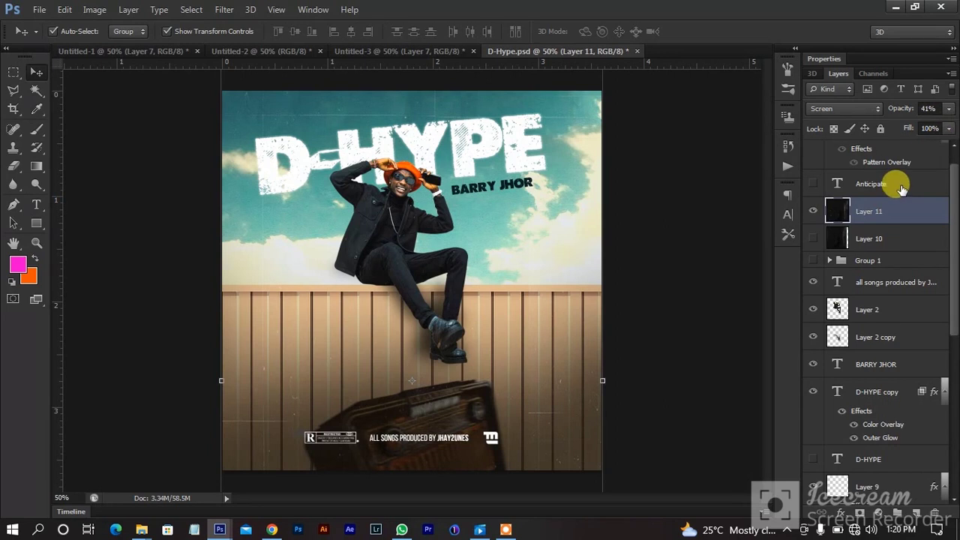
pyautogui.scroll(1, 889, 191)
pyautogui.click(812, 209)
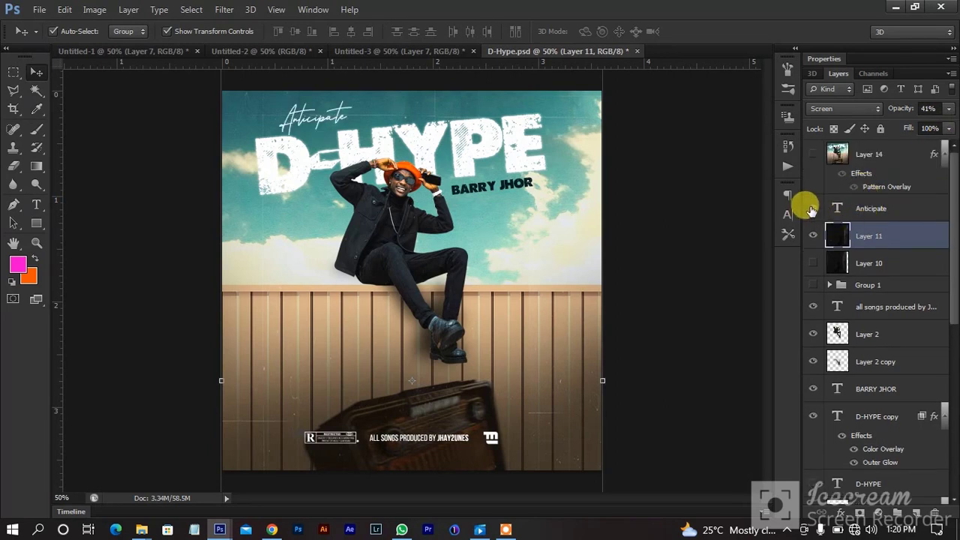
# Turn on Group 1's golden microphone, inspect its Layer 11 copy, then zoom in on the finished cover.
pyautogui.click(812, 285)
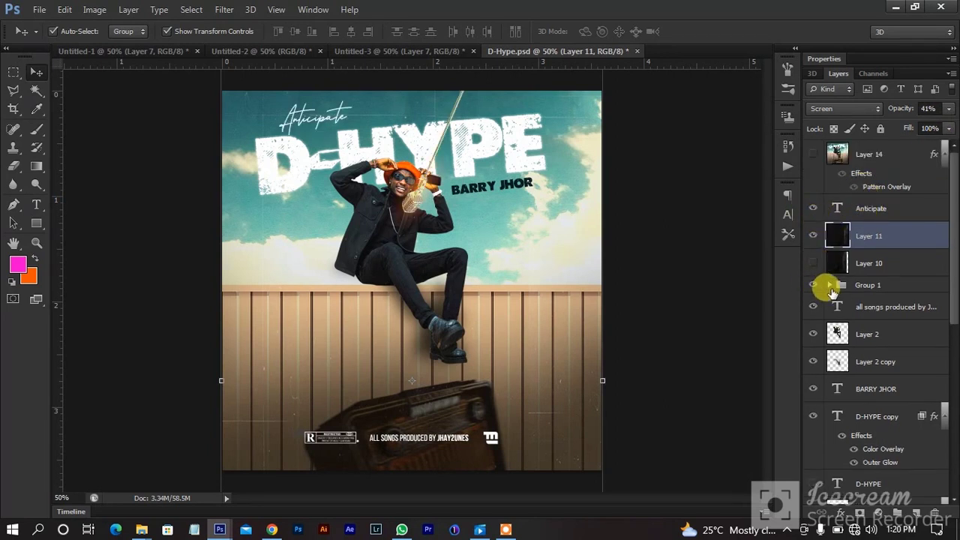
pyautogui.click(828, 286)
pyautogui.click(868, 309)
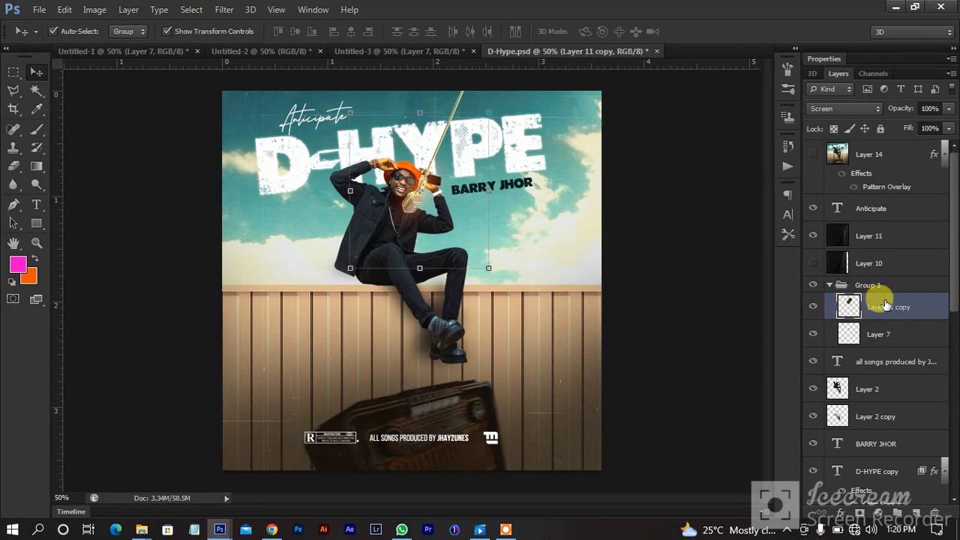
pyautogui.click(829, 286)
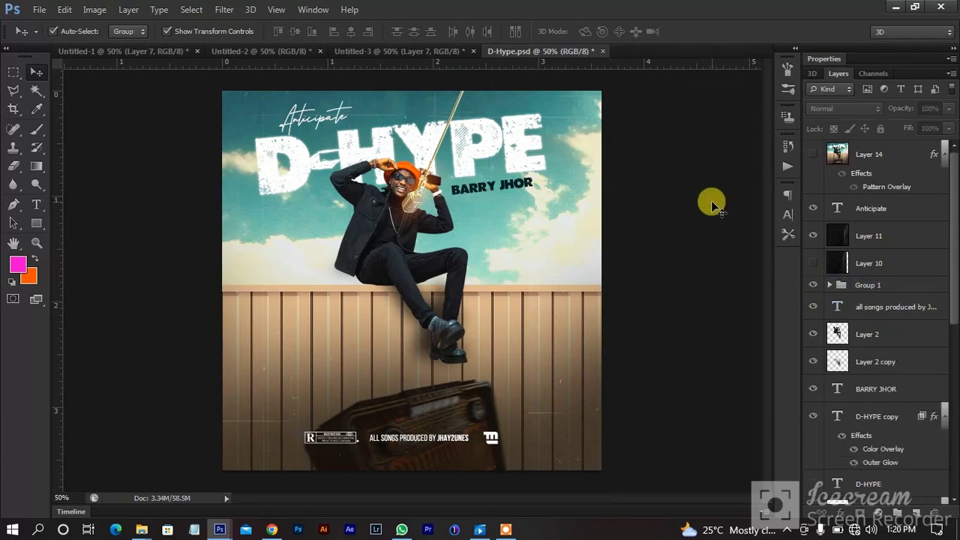
pyautogui.hotkey('ctrl', '+')
pyautogui.hotkey('ctrl', '+')
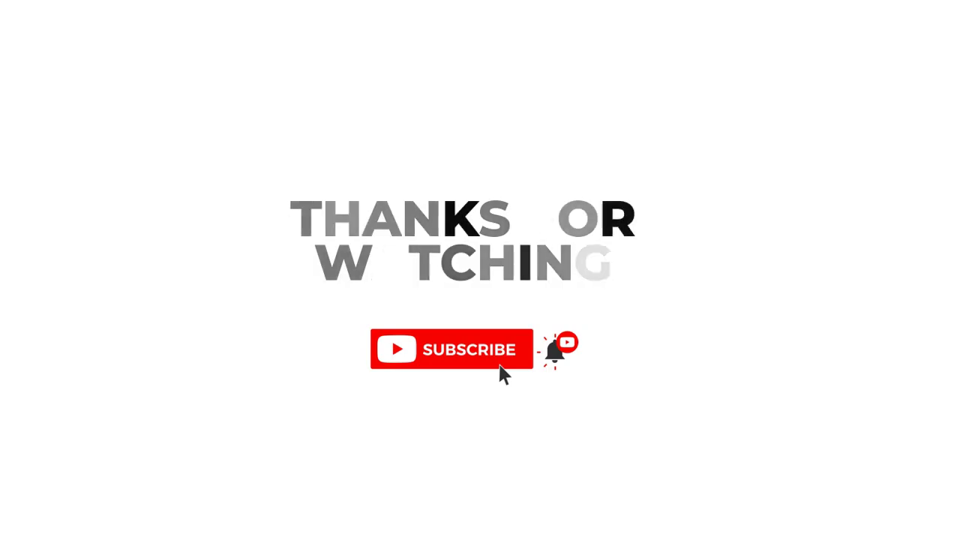